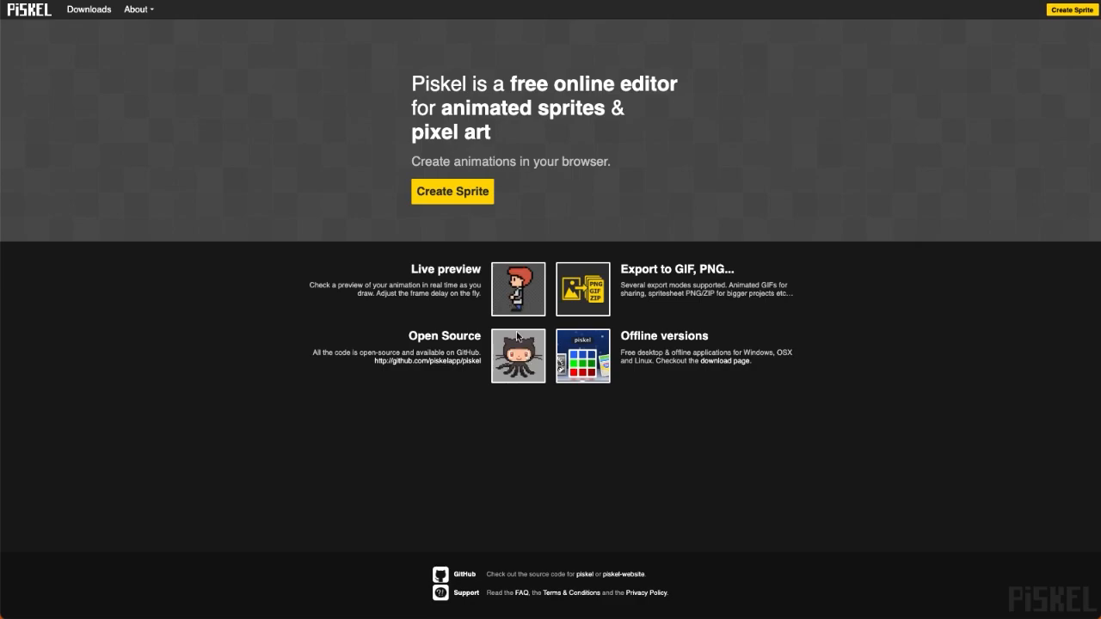
Create a new sprite and draw a closed, egg-shaped black outline in the middle of the canvas with the Pen tool
click(453, 195)
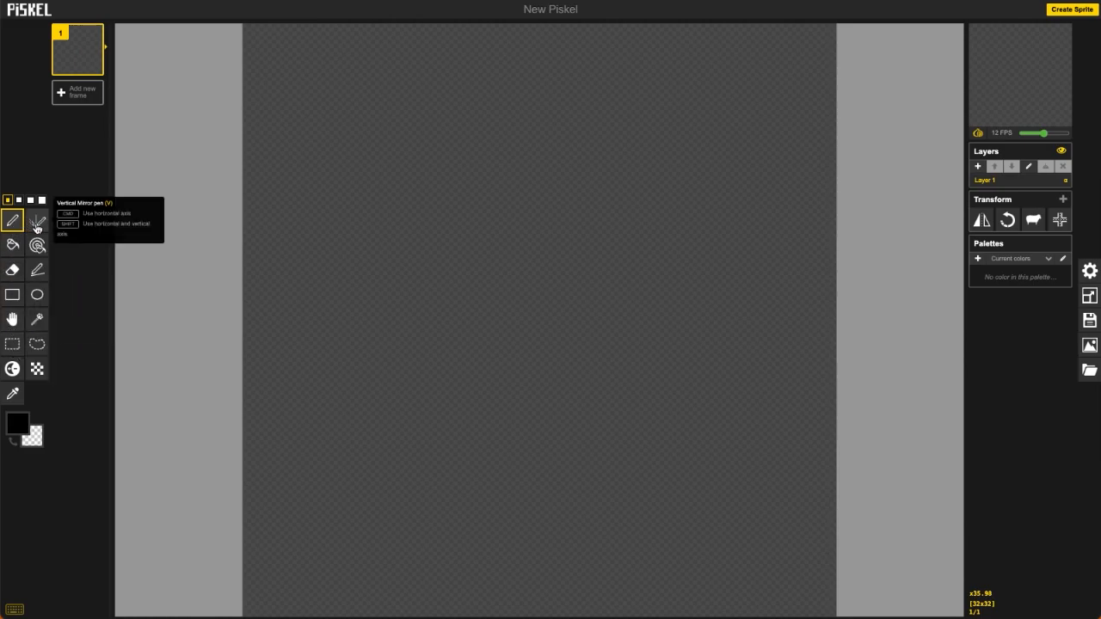
mouse_move(80, 68)
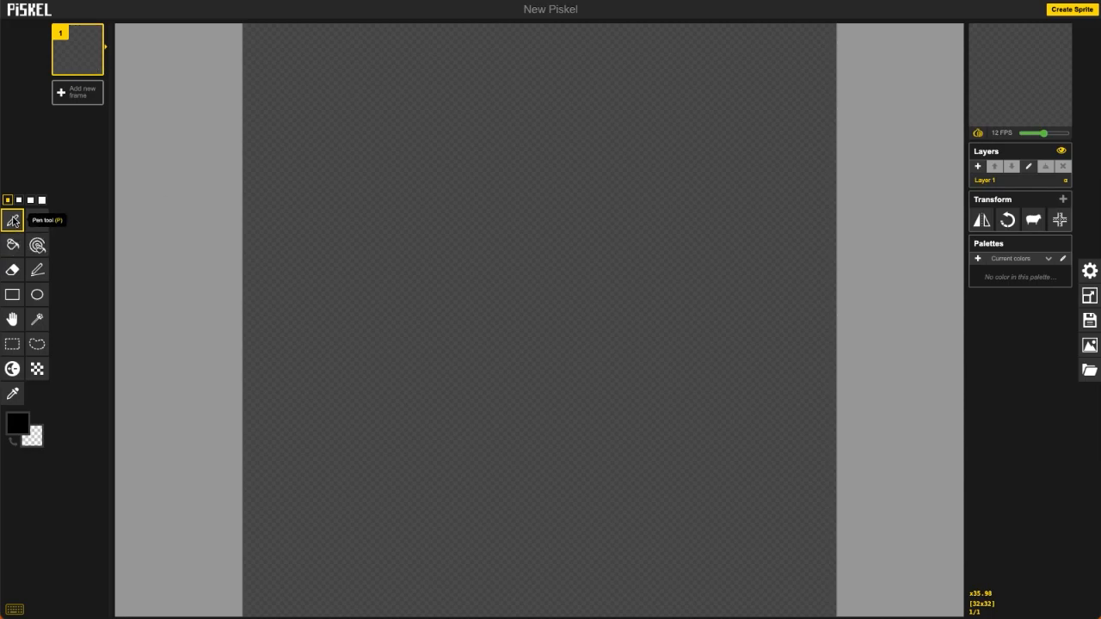
mouse_move(456, 273)
mouse_down()
mouse_move(486, 186)
mouse_move(572, 204)
mouse_move(503, 379)
mouse_move(471, 336)
mouse_move(461, 281)
mouse_up()
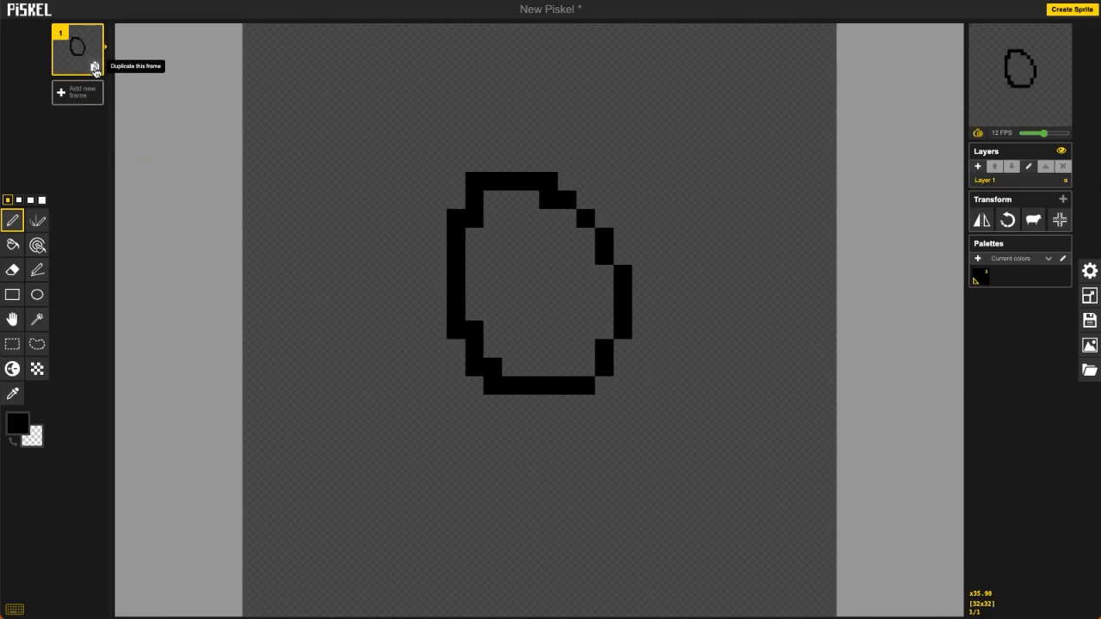
Duplicate the frame, thicken the black outline inward in the copy, and lower the preview's frame rate
click(94, 68)
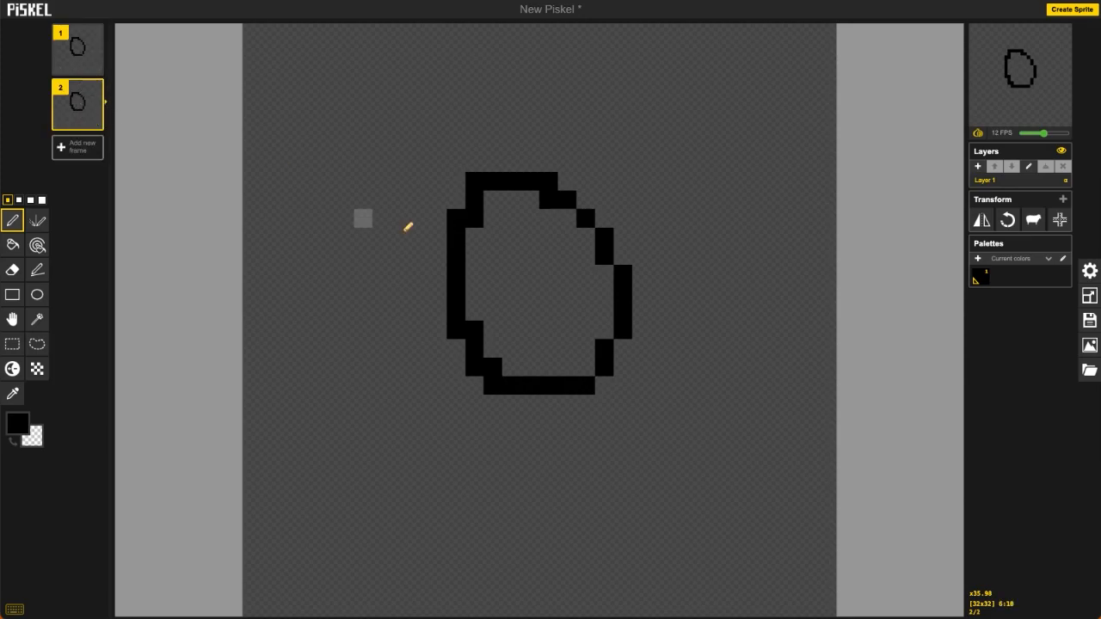
mouse_move(486, 256)
mouse_down()
mouse_move(503, 358)
mouse_move(568, 368)
mouse_move(591, 355)
mouse_move(616, 314)
mouse_move(605, 277)
mouse_move(592, 252)
mouse_move(541, 206)
mouse_up()
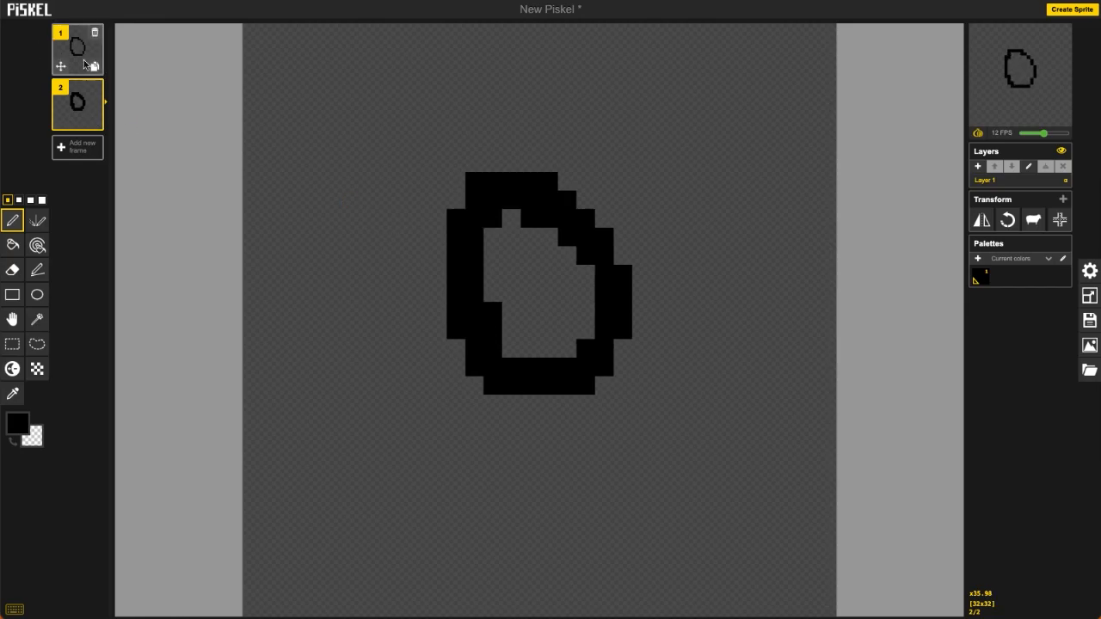
mouse_move(93, 100)
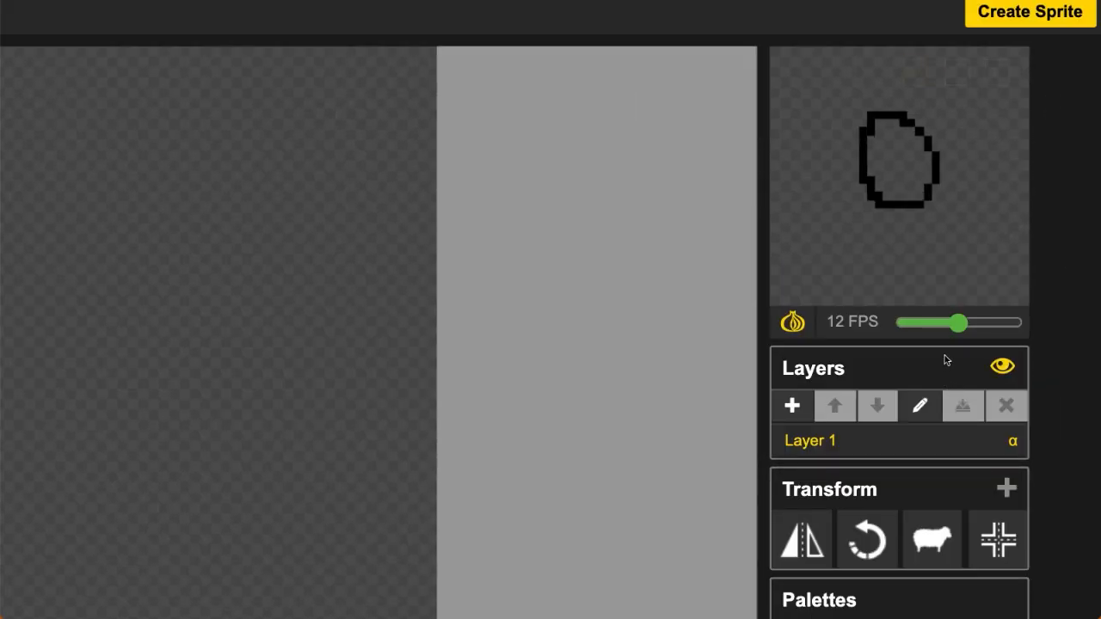
mouse_move(959, 329)
mouse_down()
mouse_move(921, 330)
mouse_move(1010, 330)
mouse_move(931, 329)
mouse_up()
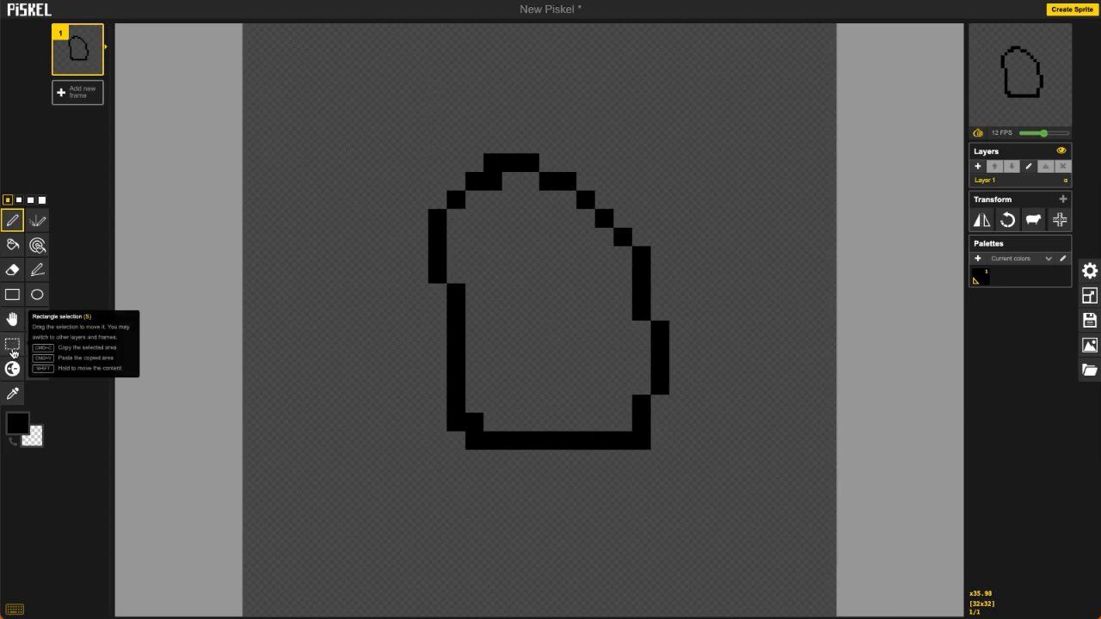
Erase the black outline by deleting the contents of a rectangular selection around it, and clear the selection
click(14, 347)
mouse_move(363, 105)
mouse_down()
mouse_move(524, 241)
mouse_move(677, 442)
mouse_move(712, 464)
mouse_up()
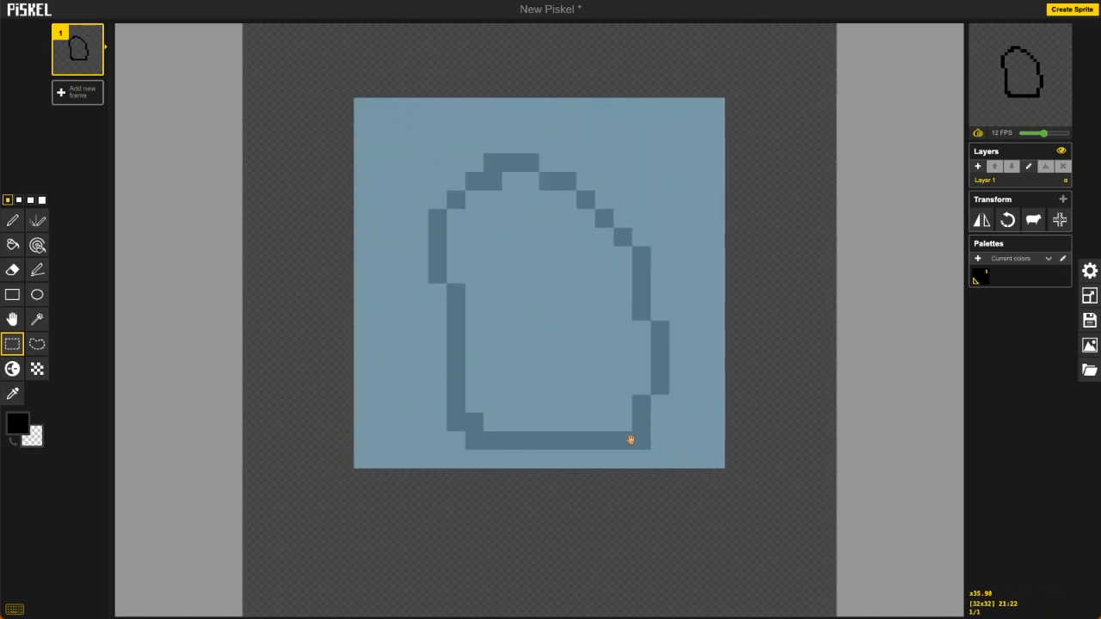
key(Delete)
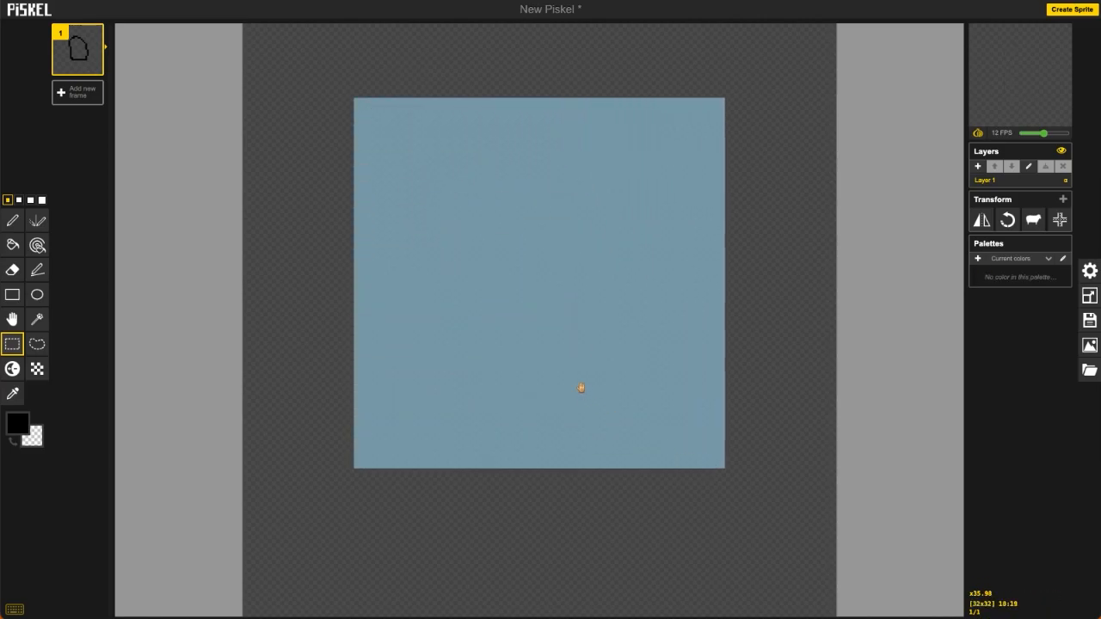
click(321, 297)
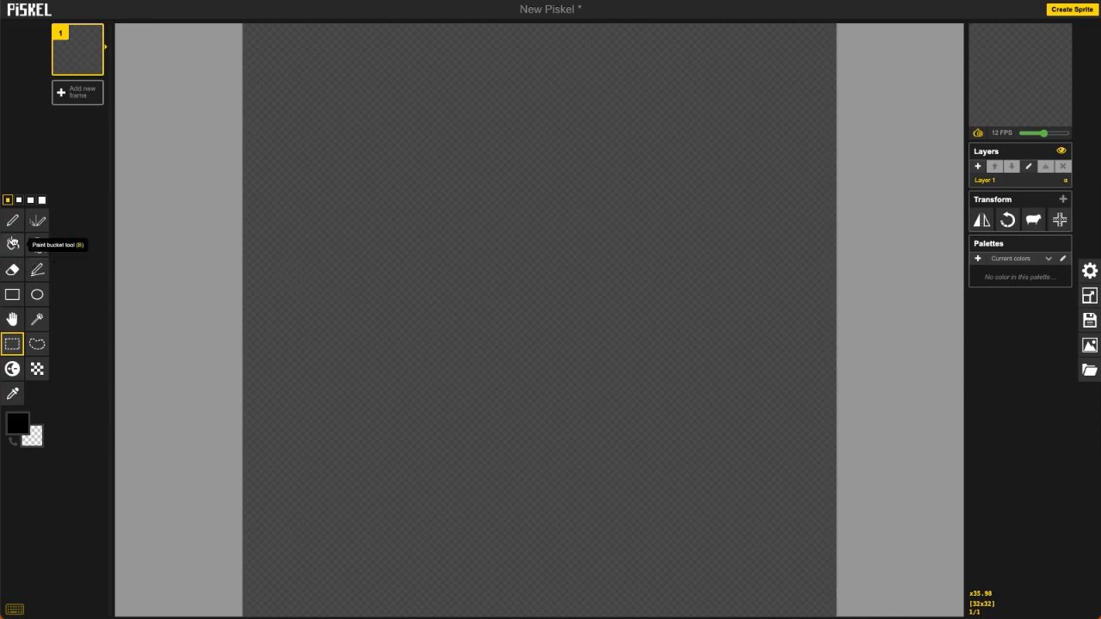
Set the primary colour to light turquoise #87f1e6 and fill the whole canvas with it as the sky
click(12, 220)
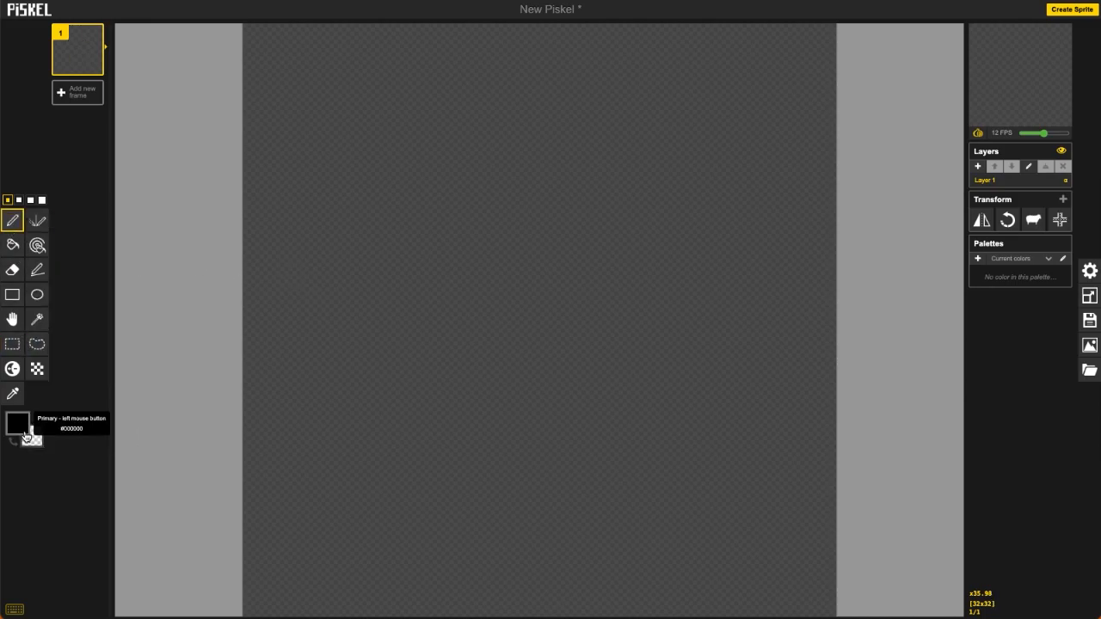
click(18, 427)
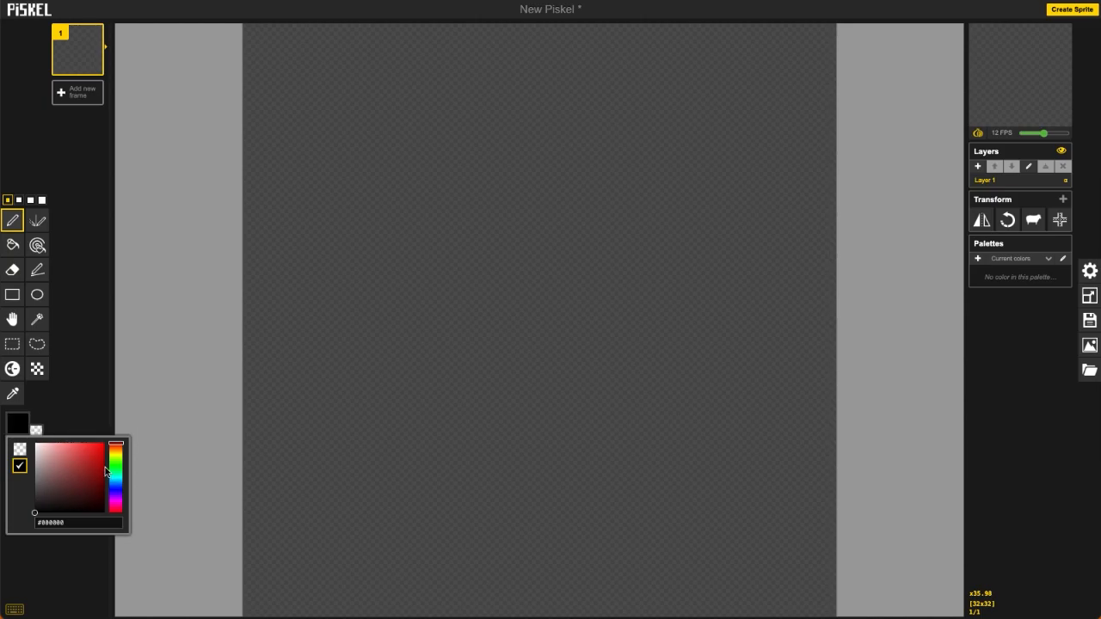
click(118, 461)
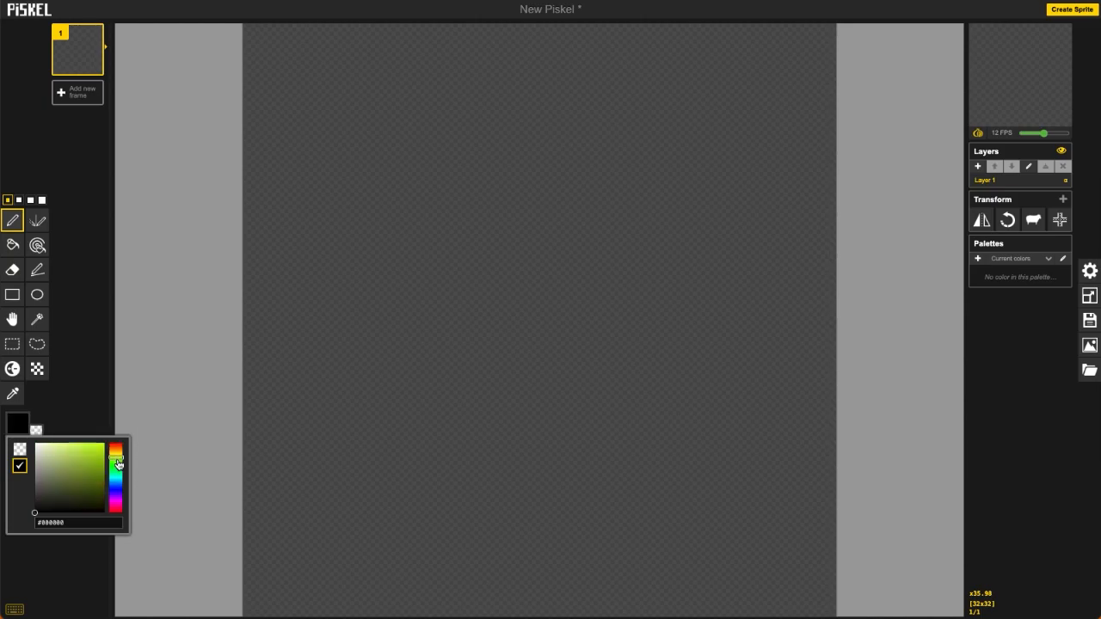
drag(117, 465, 118, 476)
drag(57, 452, 64, 445)
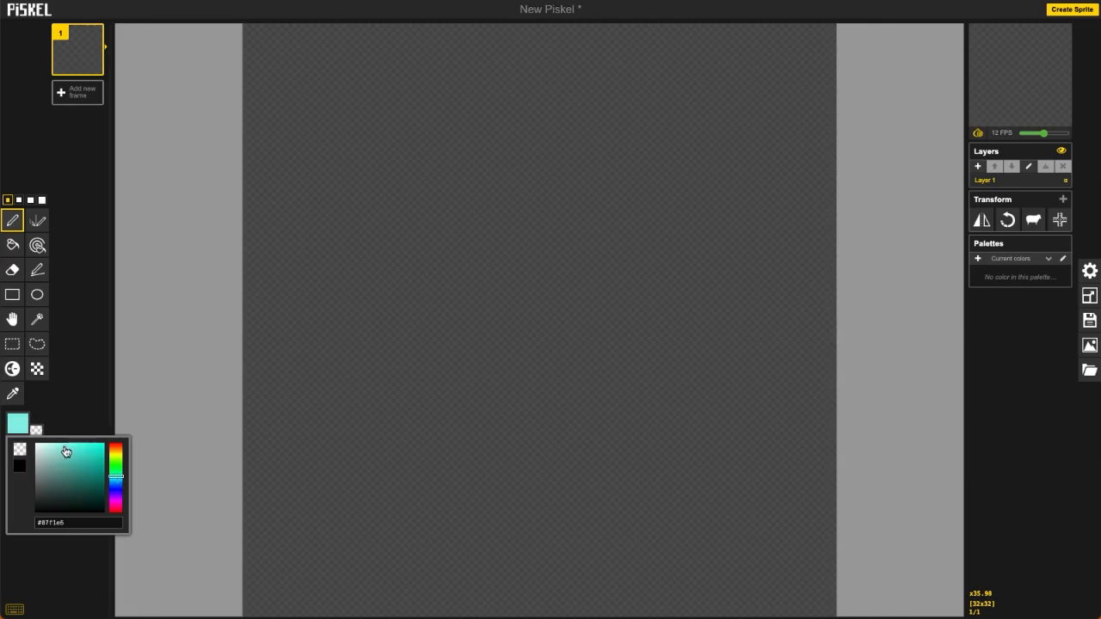
click(13, 247)
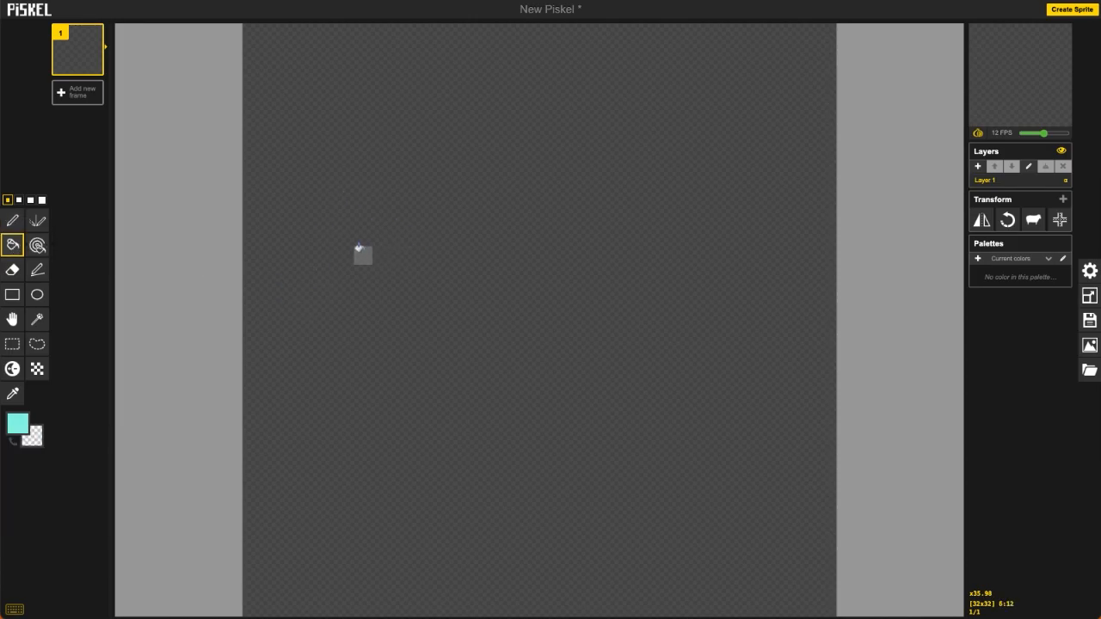
click(448, 230)
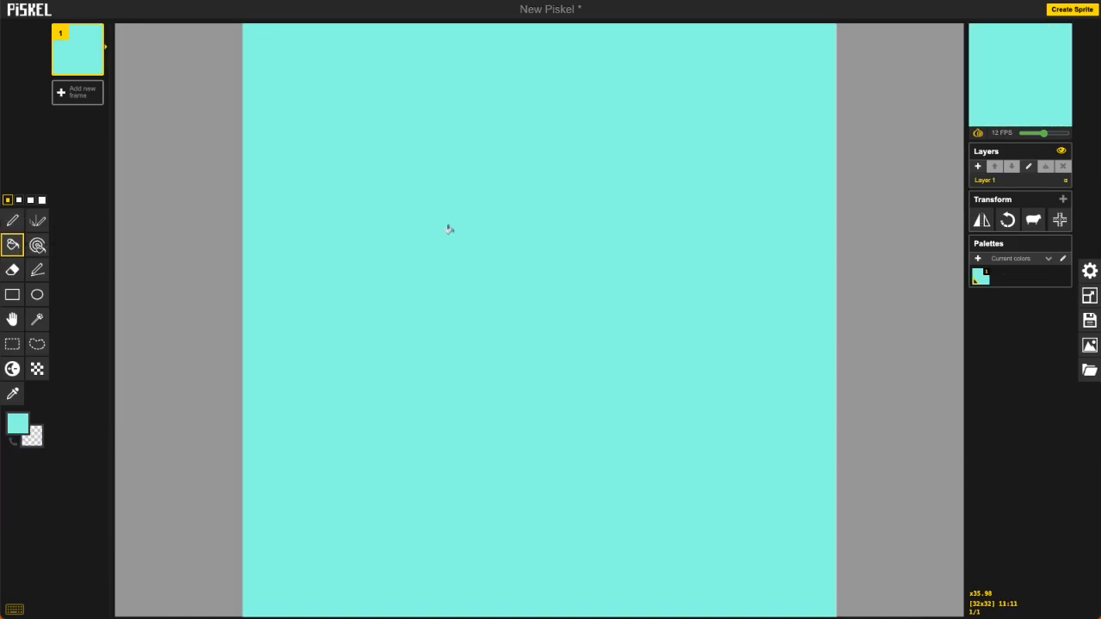
Draw a full-width, nine-pixel-high rectangle along the canvas's bottom edge in brown #8a5904 and fill it to form the soil
click(18, 425)
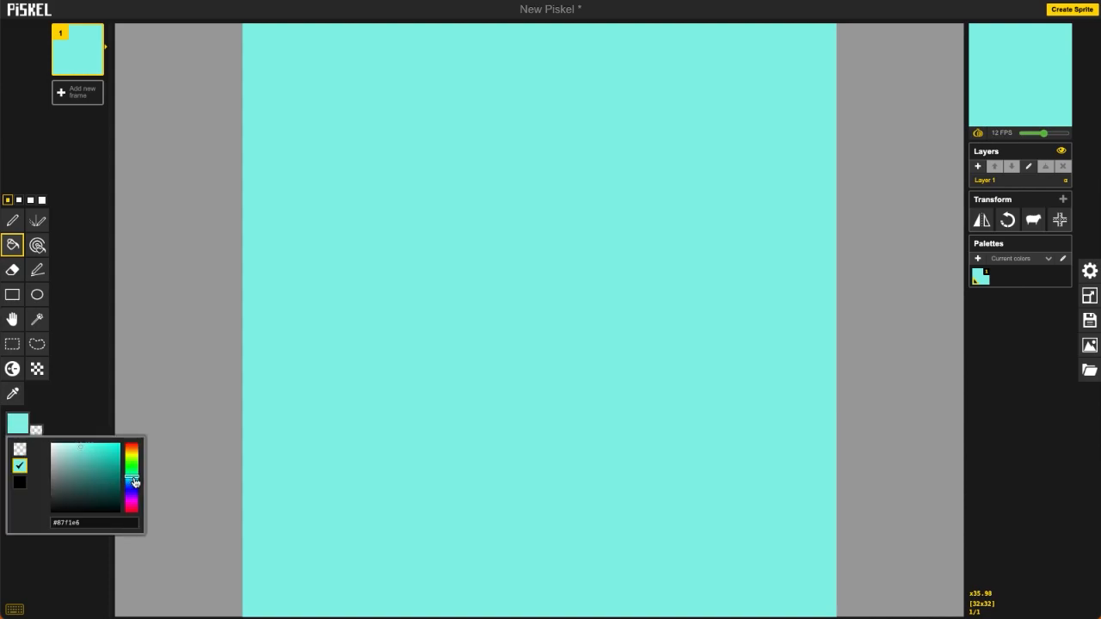
mouse_move(134, 480)
mouse_down()
mouse_move(134, 455)
mouse_move(116, 476)
mouse_up()
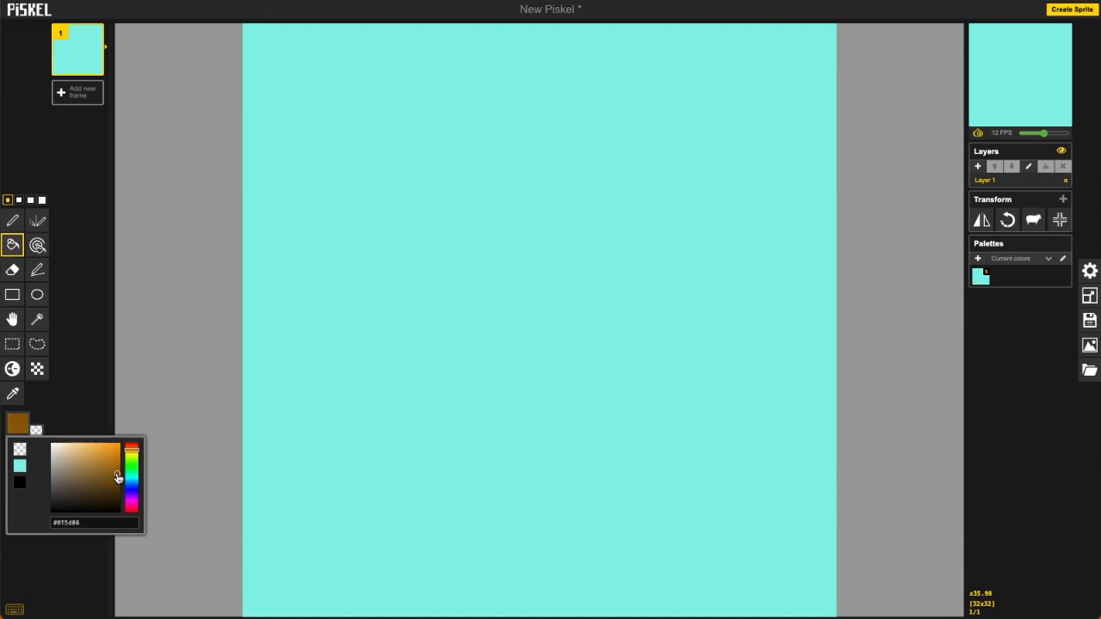
click(73, 368)
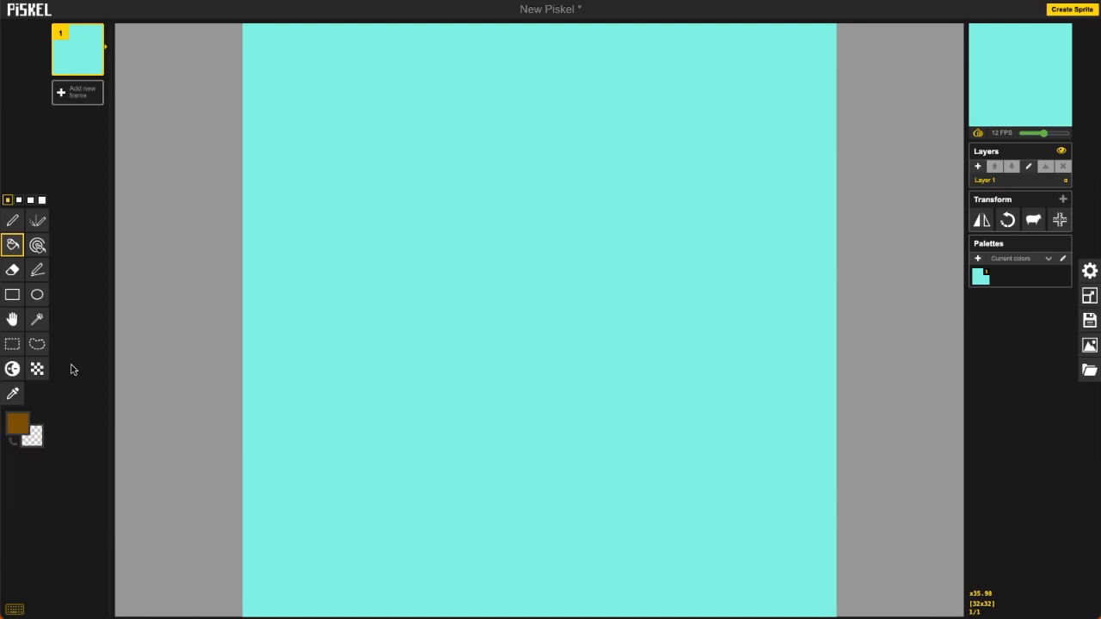
click(11, 297)
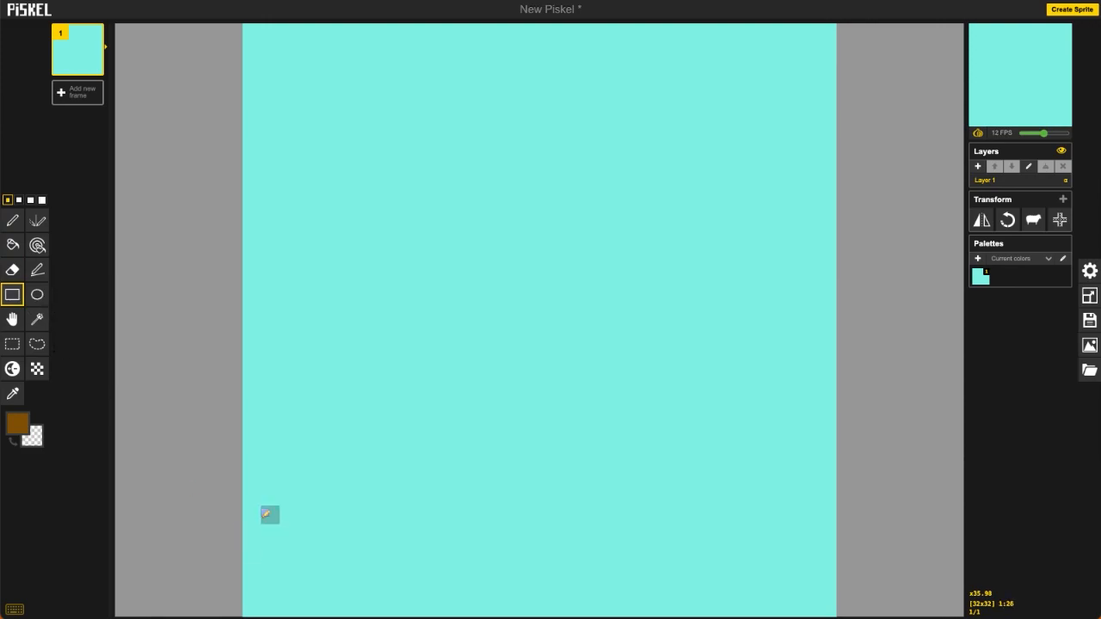
drag(248, 456, 825, 602)
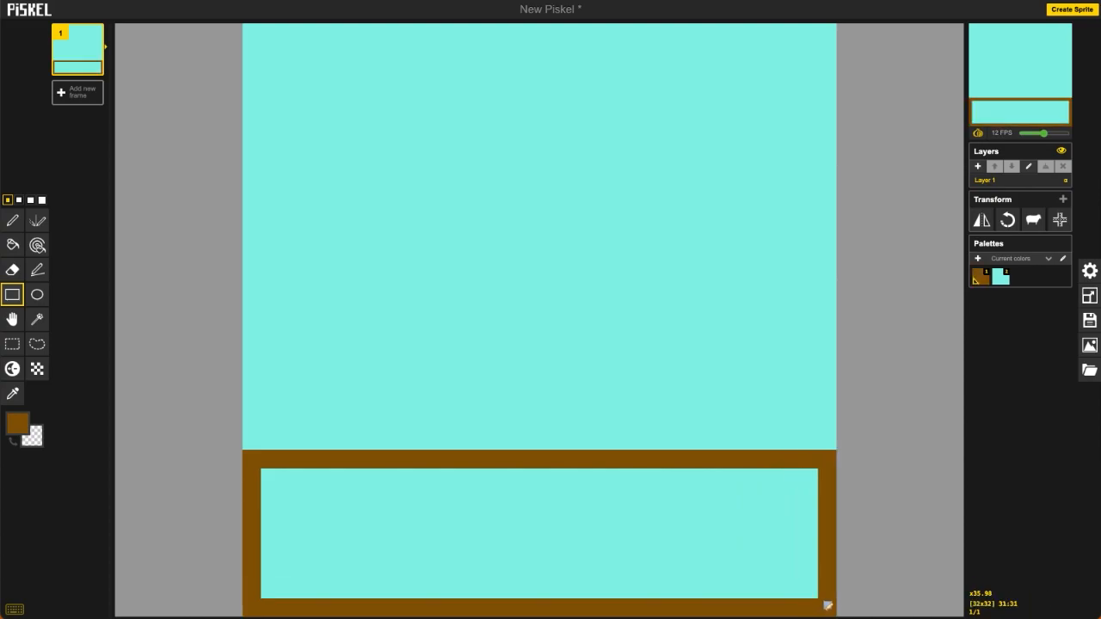
click(14, 247)
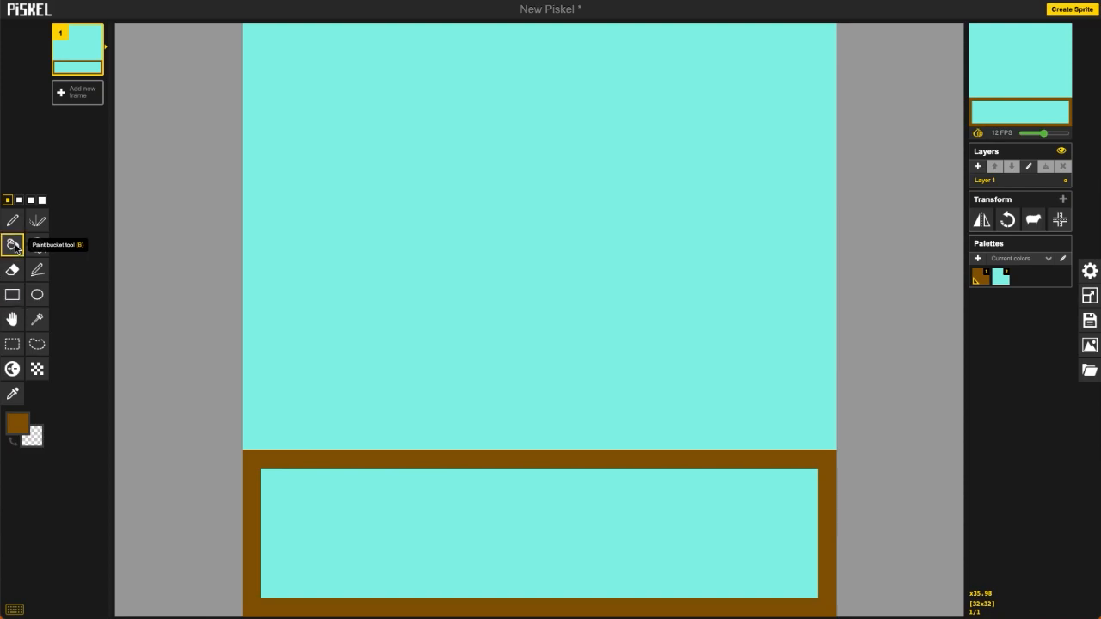
click(390, 530)
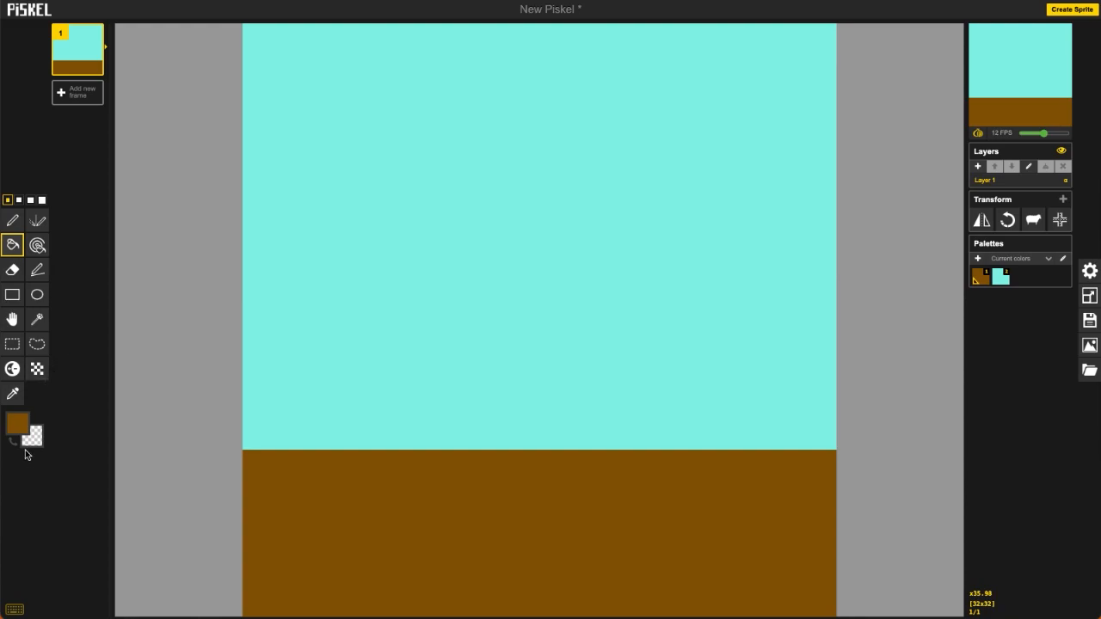
Set the primary colour to dark green and draw a two-pixel vertical seed in the middle of the brown soil
click(16, 425)
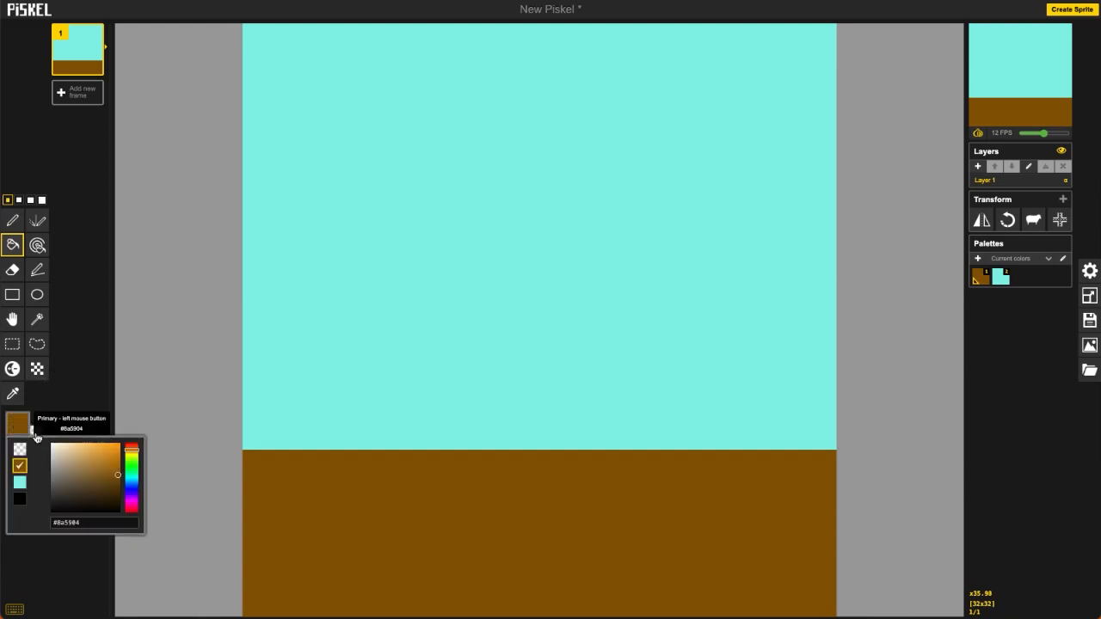
click(131, 462)
drag(102, 461, 120, 467)
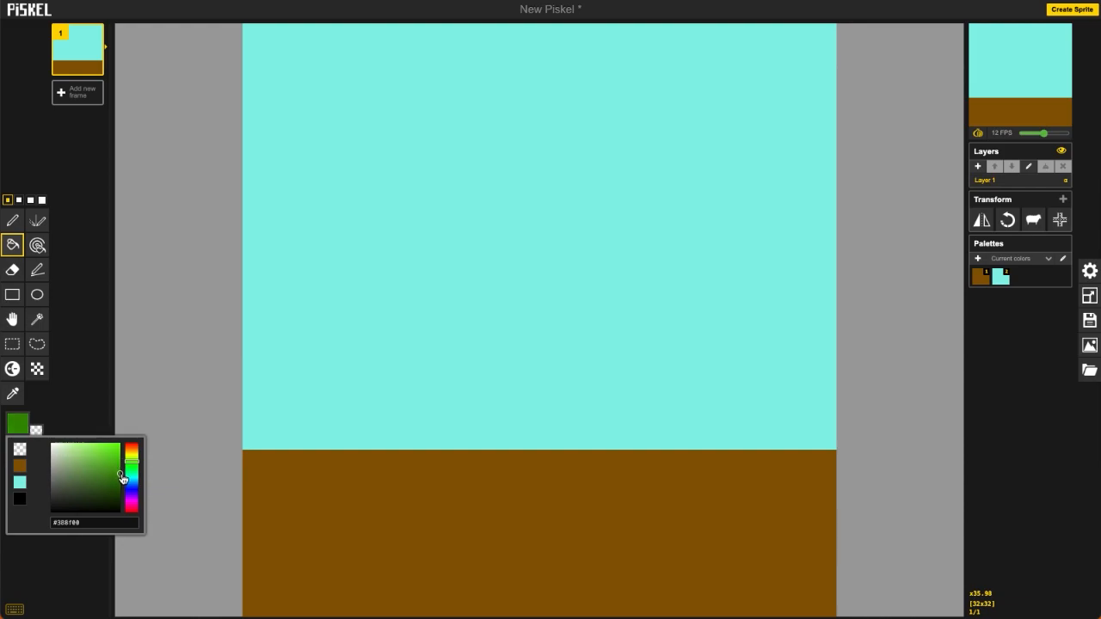
click(12, 221)
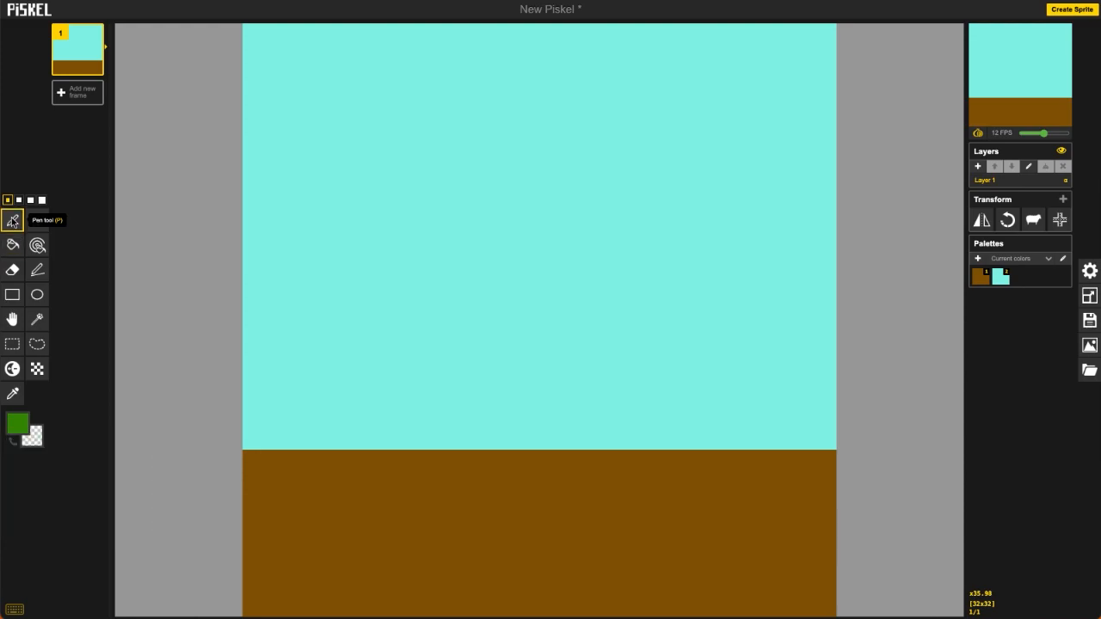
mouse_move(75, 59)
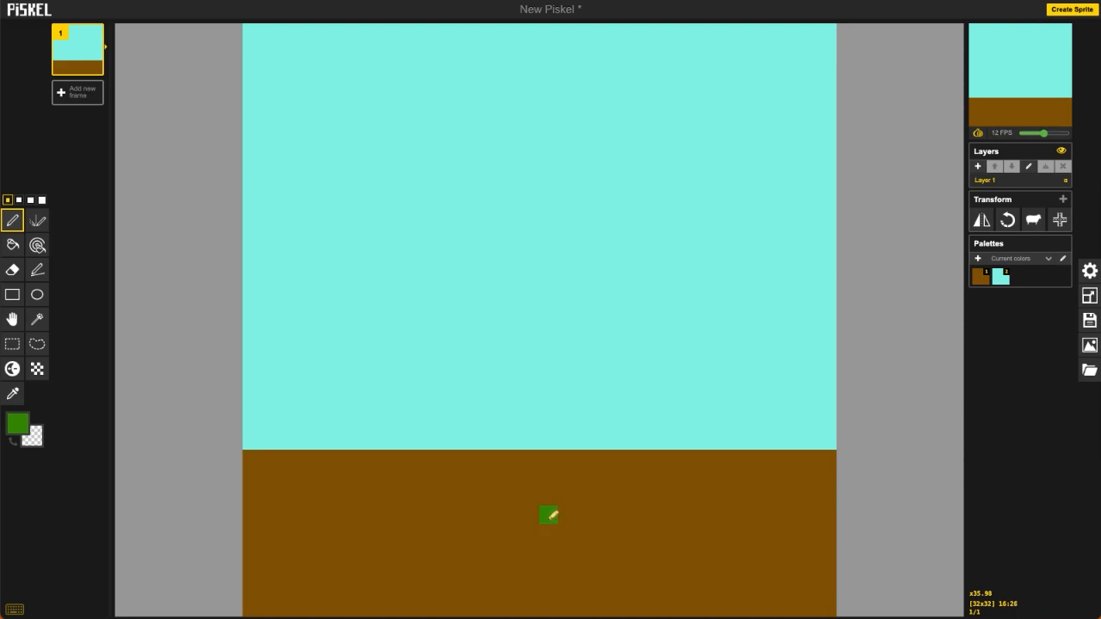
drag(553, 522, 551, 522)
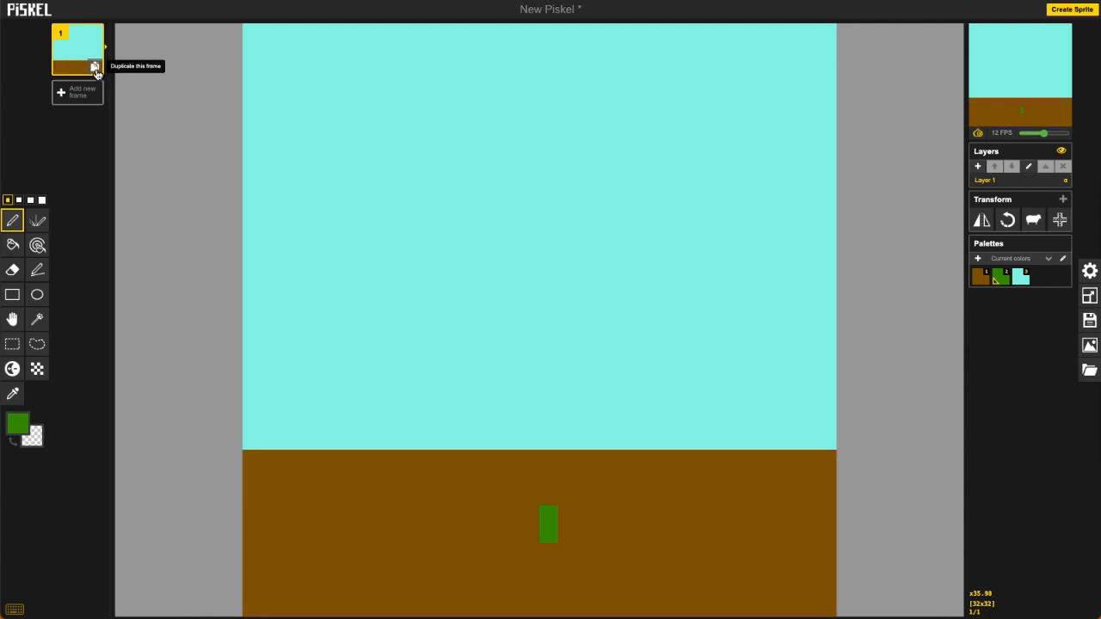
Duplicate into frames 2 and 3, growing the stem to the soil surface and then three pixels above it, with a short root to the right
click(96, 68)
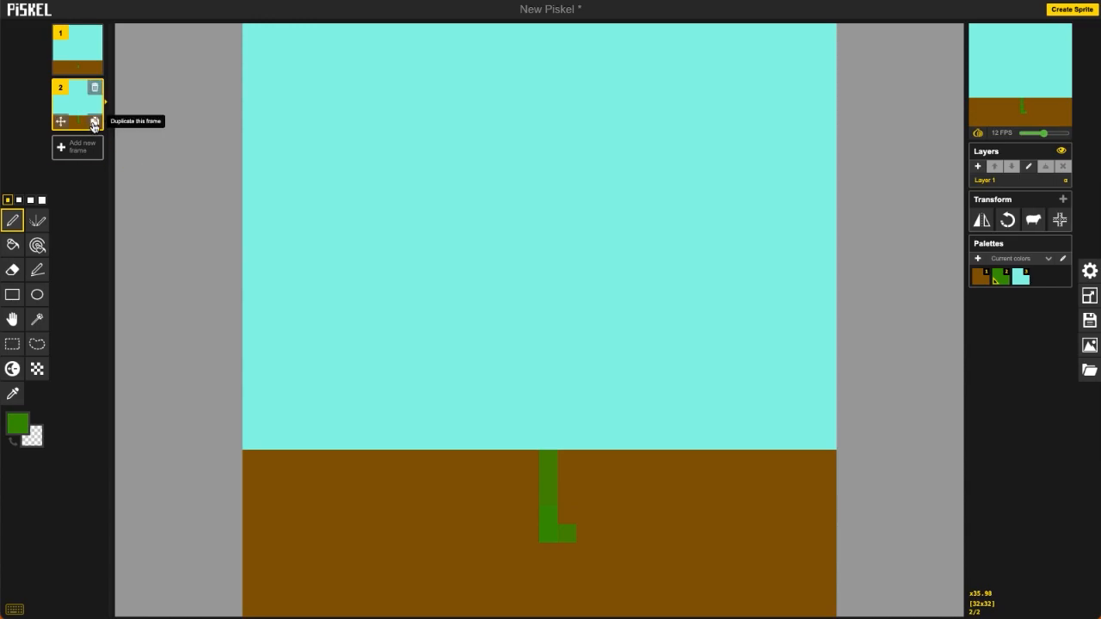
click(94, 126)
drag(574, 537, 587, 534)
drag(556, 456, 550, 403)
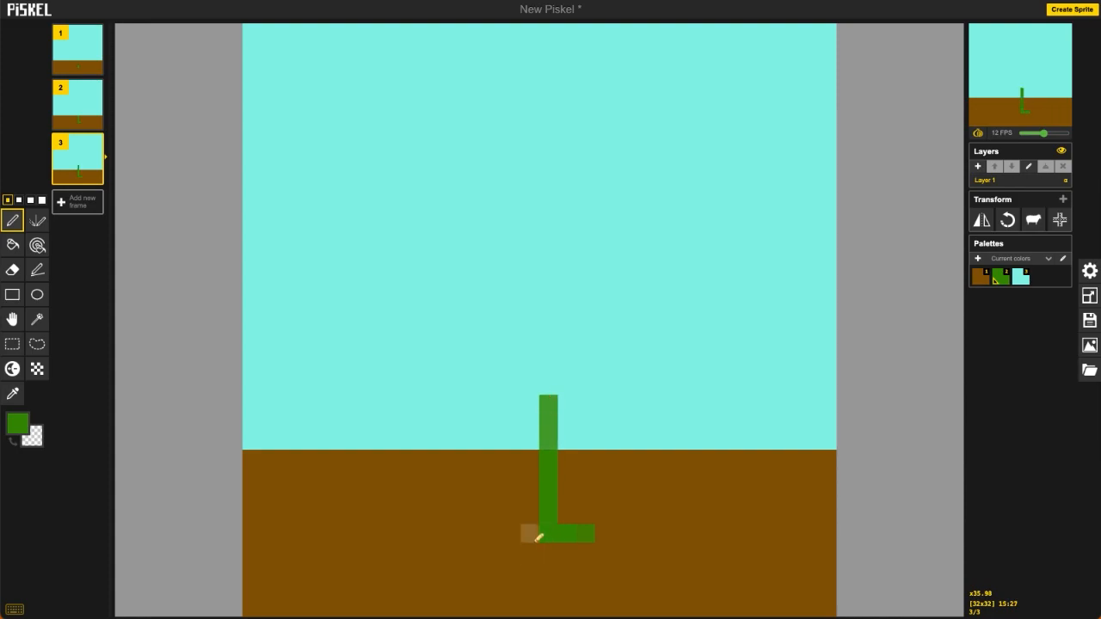
Duplicate into frames 4 and 5, bending the shoot tip to the left and spreading the roots diagonally down both sides
click(95, 178)
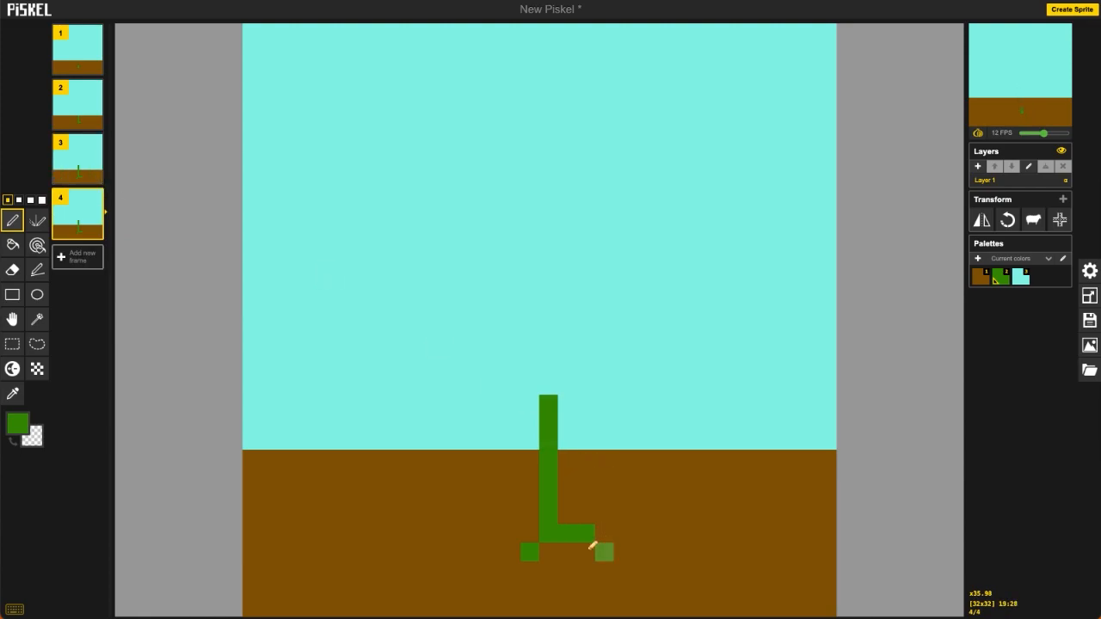
key(shift+n)
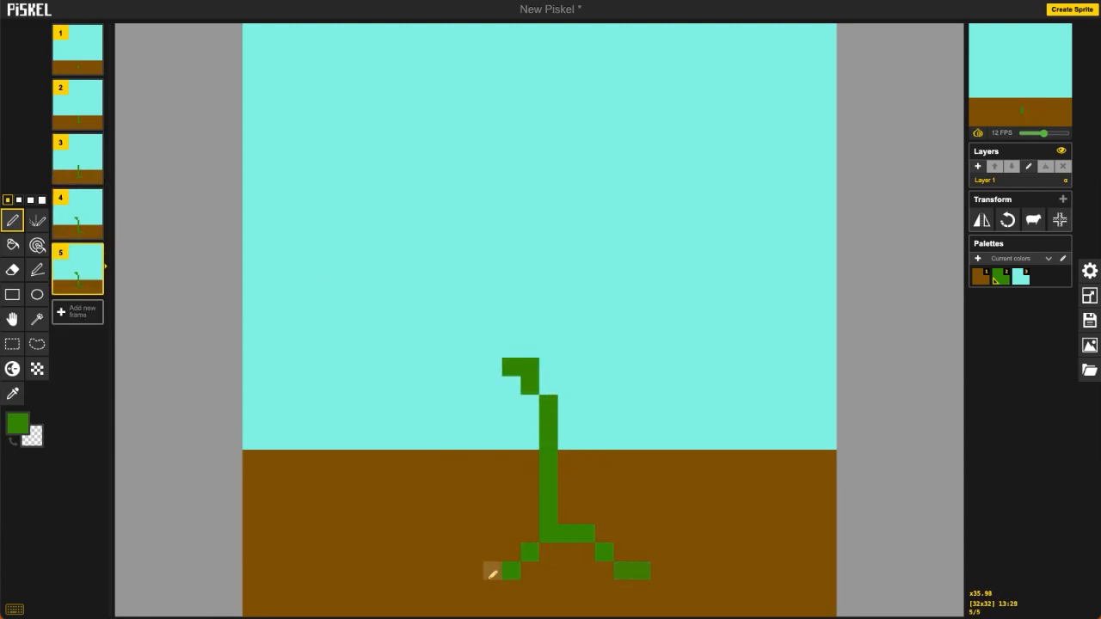
click(492, 589)
Duplicate frame 5 into frame 6 and extend the left branch up and outward, adding a small offshoot and lengthening the right branch
click(96, 287)
drag(493, 293, 457, 256)
click(530, 293)
drag(623, 349, 604, 347)
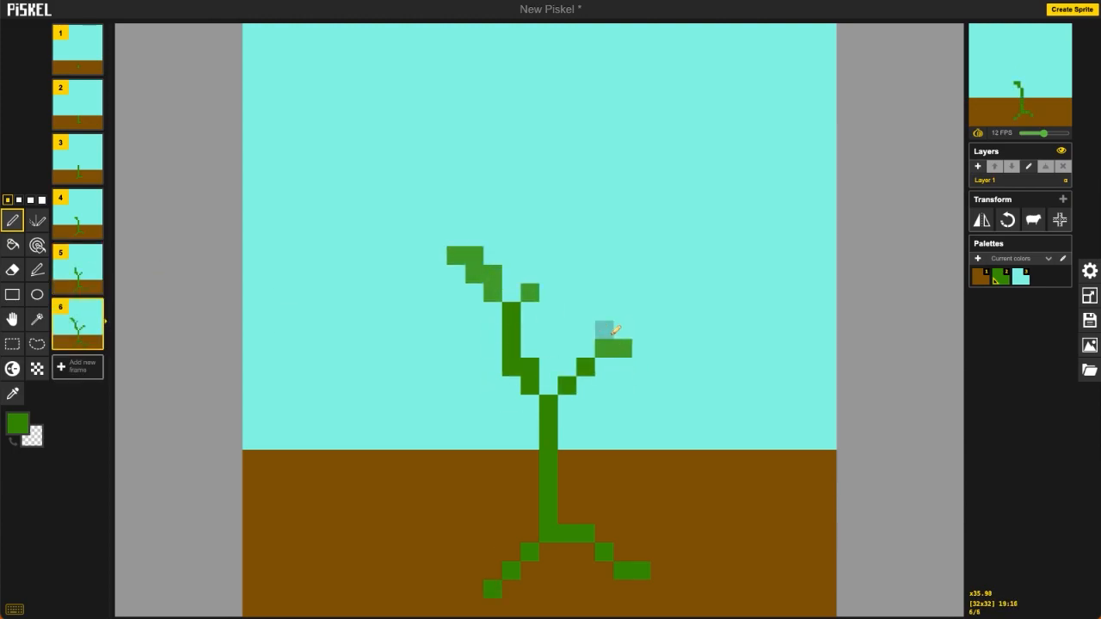
Duplicate frame 6 into frame 7, growing the middle offshoot three pixels upward and the right branch outward and up
click(95, 341)
drag(548, 275, 548, 236)
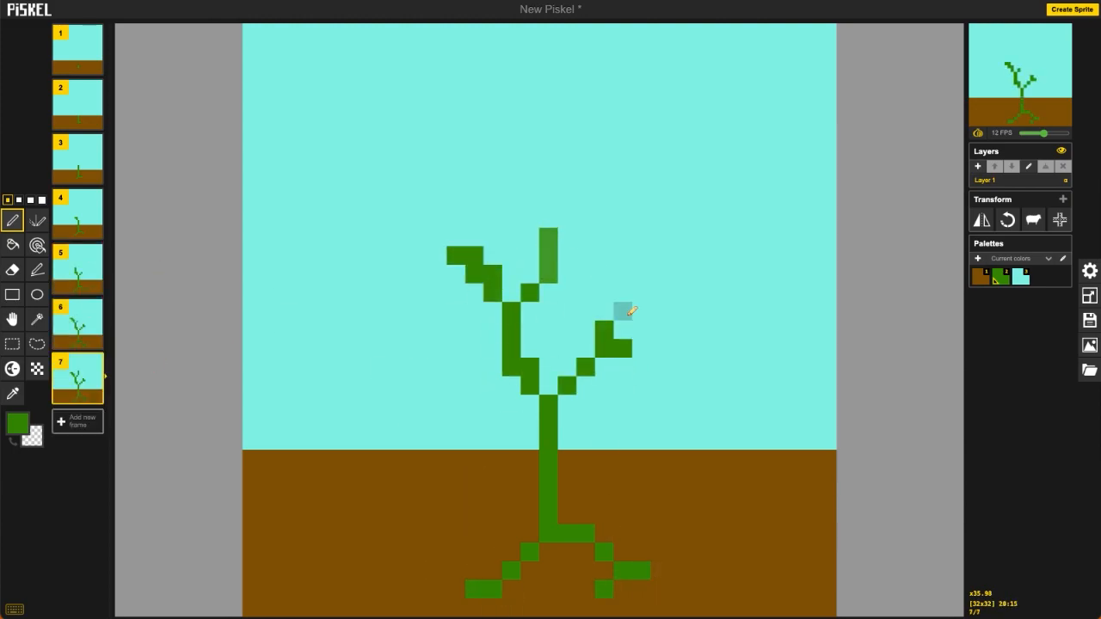
drag(641, 330, 660, 274)
Duplicate frame 7 into frame 8 and grow the upper-left branch into two tall forked shoots
click(96, 396)
drag(437, 237, 419, 163)
drag(456, 199, 474, 145)
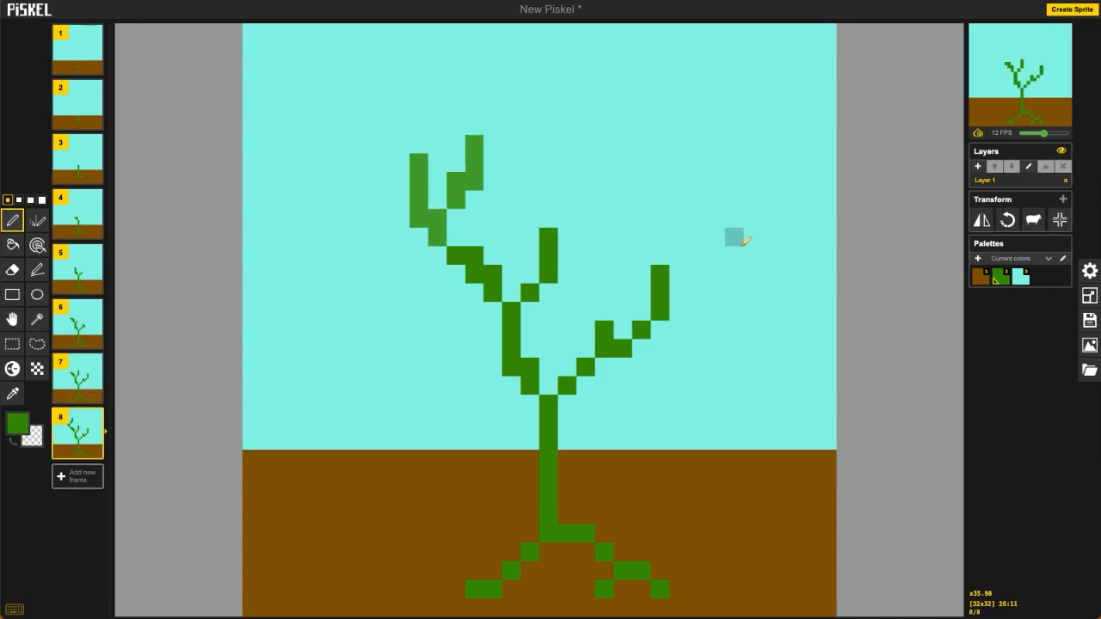
Fork the right branch in frame 8 into two upward shoots and slow the animation to 6 FPS
drag(679, 255, 716, 182)
drag(641, 256, 641, 200)
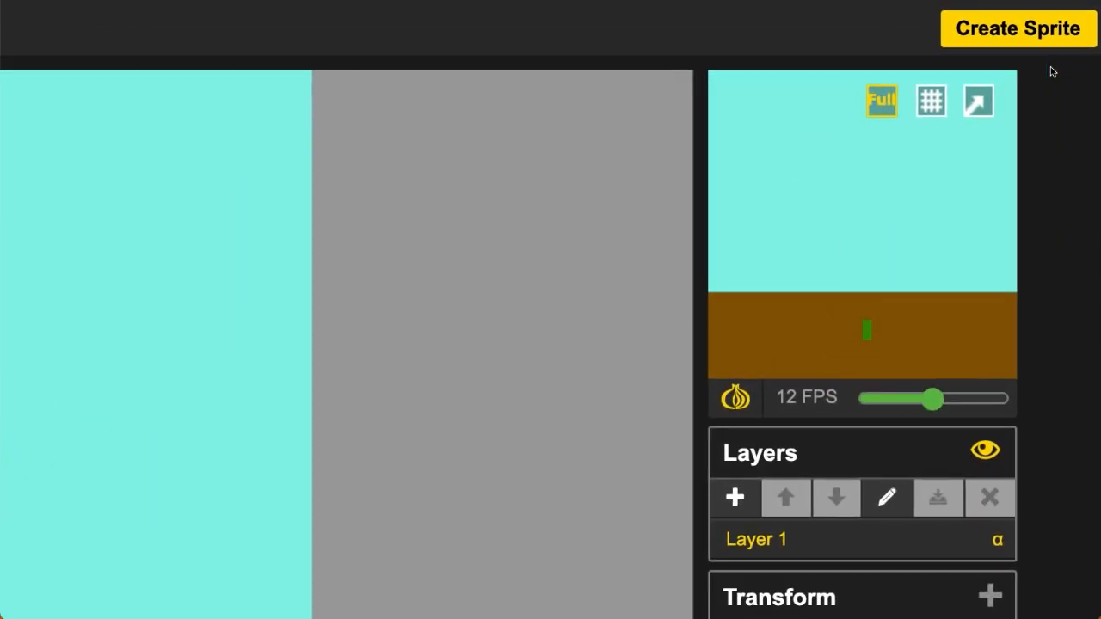
drag(933, 398, 902, 398)
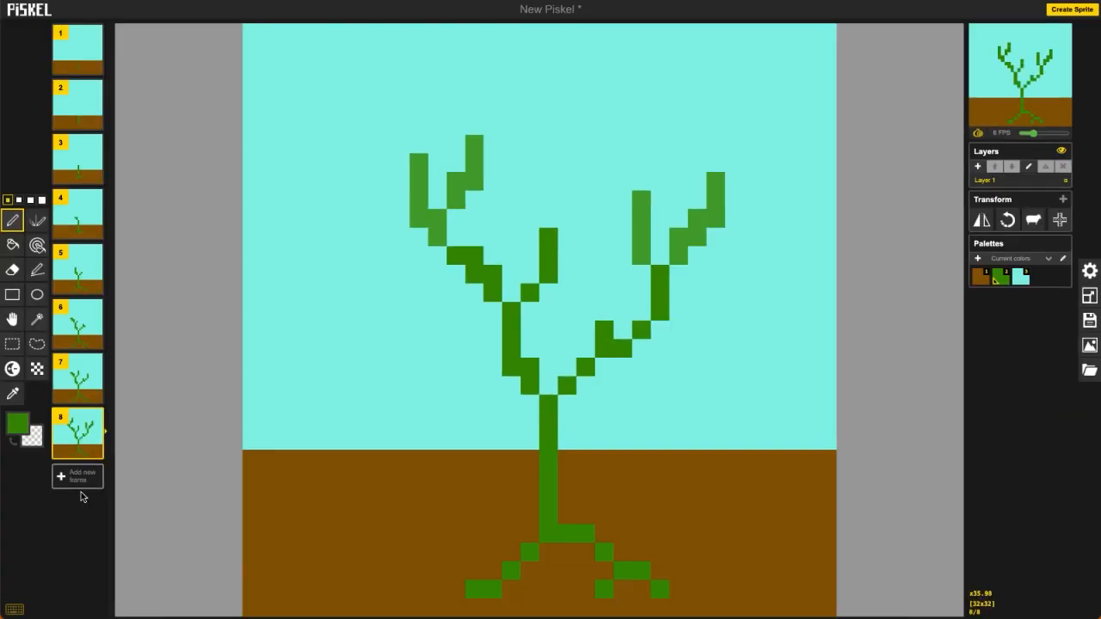
Duplicate frame 8 into frame 9, growing all branches upward and outward with small side shoots and extending the lower-left root by one pixel
click(95, 449)
mouse_move(135, 221)
mouse_down()
mouse_move(50, 134)
mouse_move(50, 107)
mouse_up()
drag(248, 192, 305, 107)
click(220, 164)
click(135, 164)
drag(390, 333, 418, 276)
drag(502, 276, 447, 136)
drag(715, 163, 733, 107)
click(696, 126)
click(642, 125)
click(456, 607)
Duplicate frame 9 into frame 10 and add short diagonal twigs and single pixels to the branch tips near the canvas's upper edge
click(97, 505)
drag(326, 89, 289, 52)
drag(493, 89, 455, 51)
drag(623, 107, 660, 70)
click(716, 89)
click(753, 69)
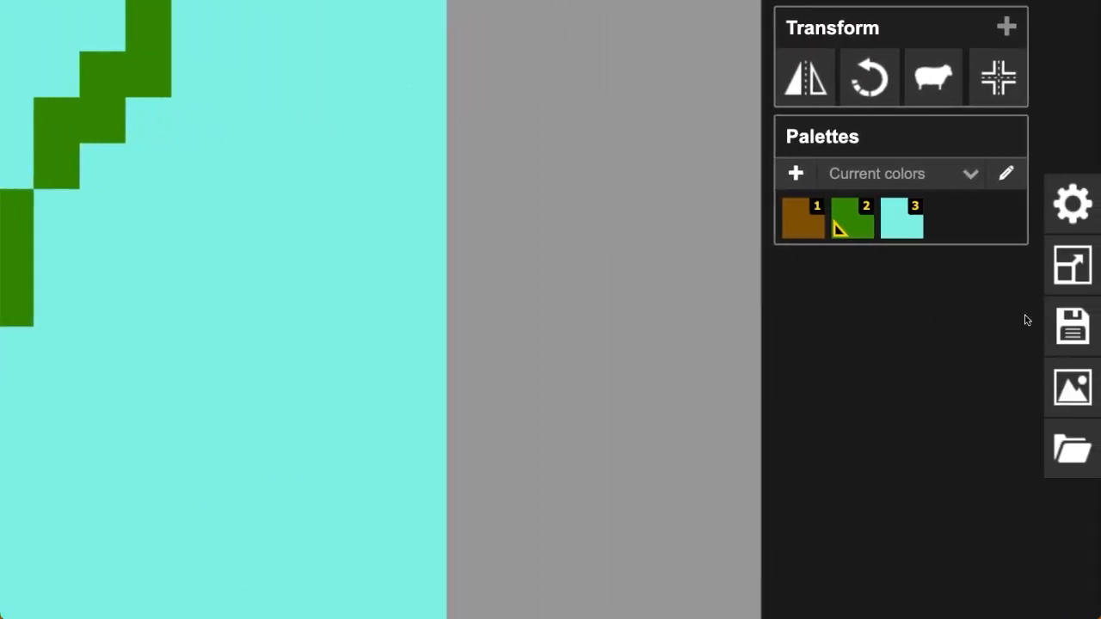
Slow the animation playback to 4 FPS
scroll(1025, 320, up, 5)
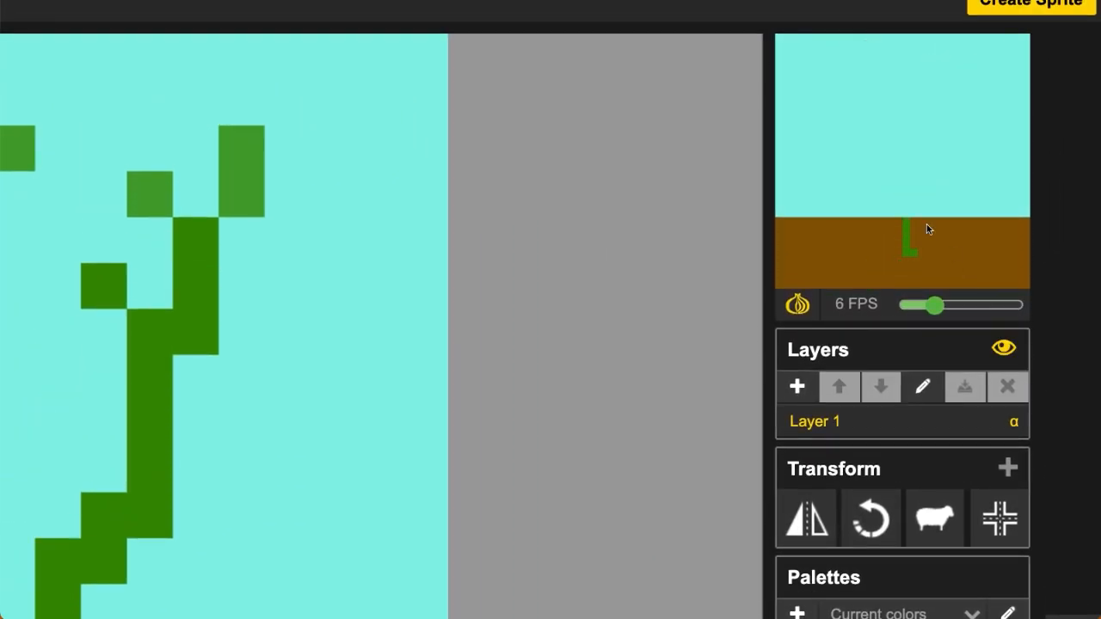
mouse_move(934, 304)
mouse_down()
mouse_move(1000, 306)
mouse_move(933, 312)
mouse_up()
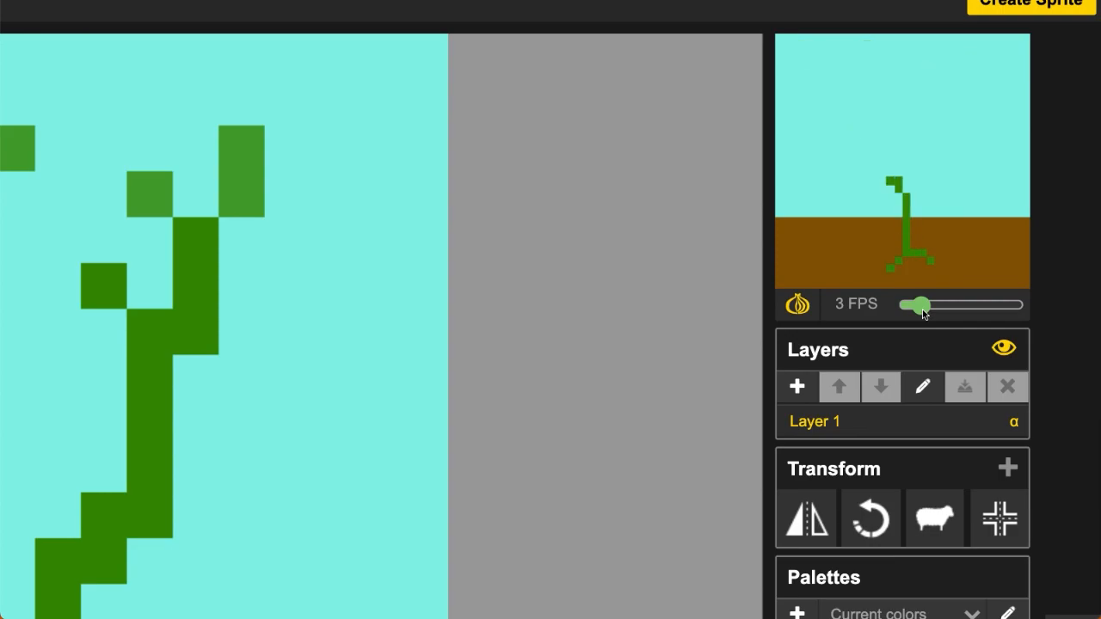
drag(921, 310, 925, 311)
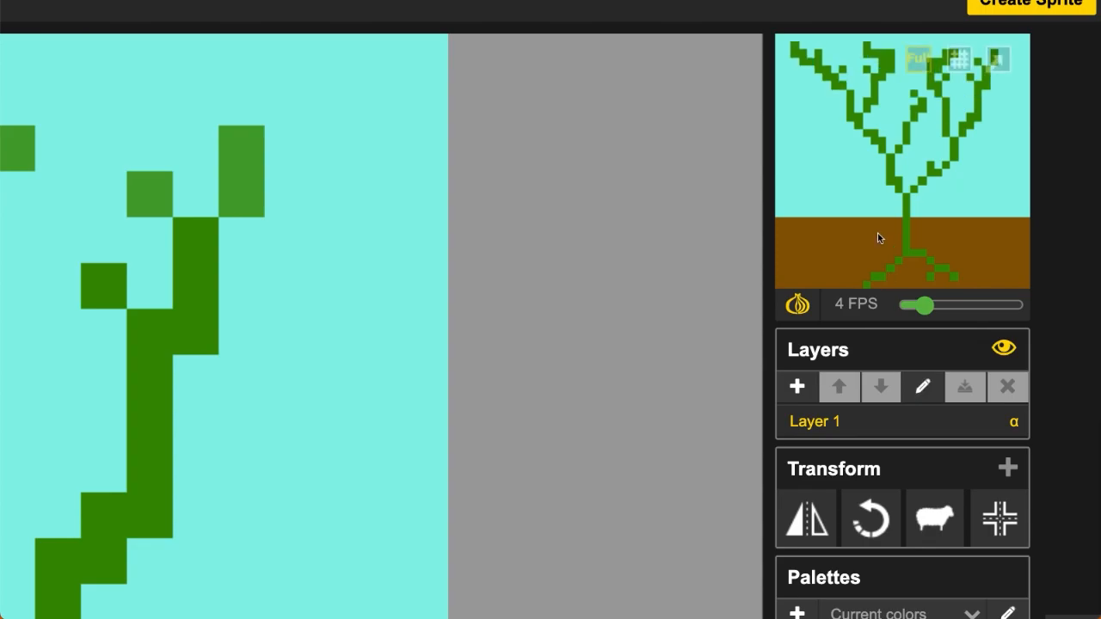
Export the animation as a looping GIF at 20.0x scale (640 x 640), download it and open the downloaded file
scroll(940, 359, down, 3)
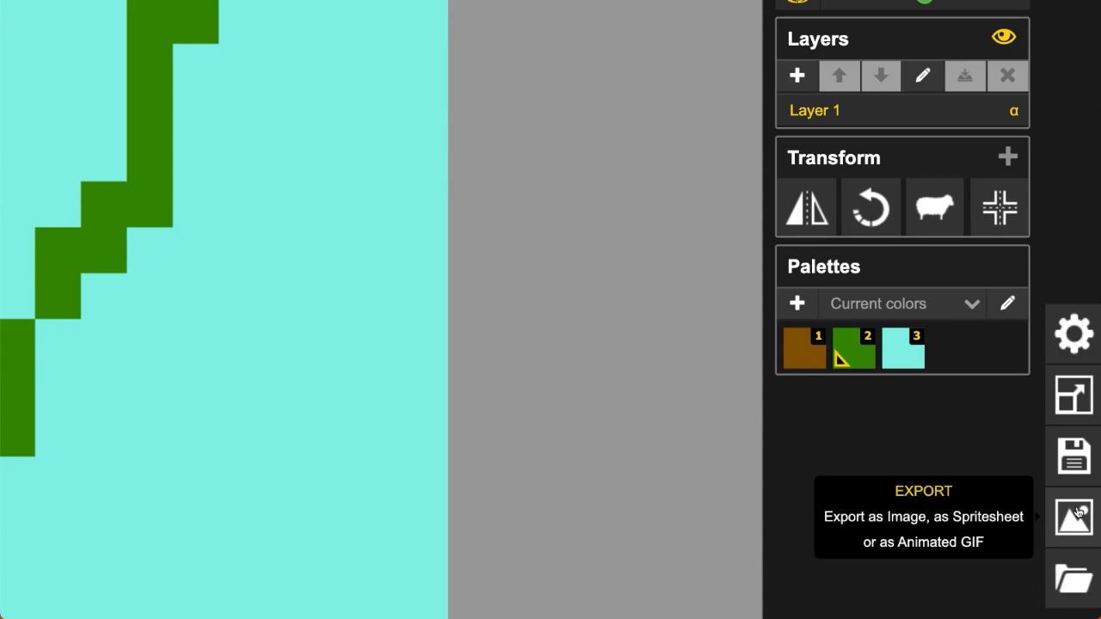
click(1075, 515)
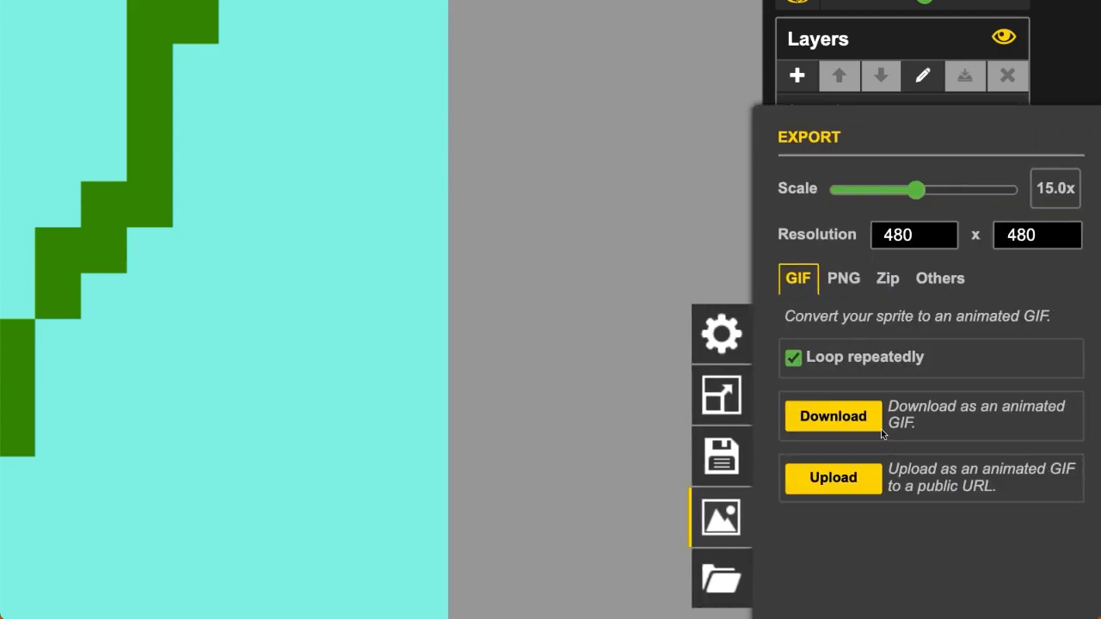
drag(916, 191, 849, 191)
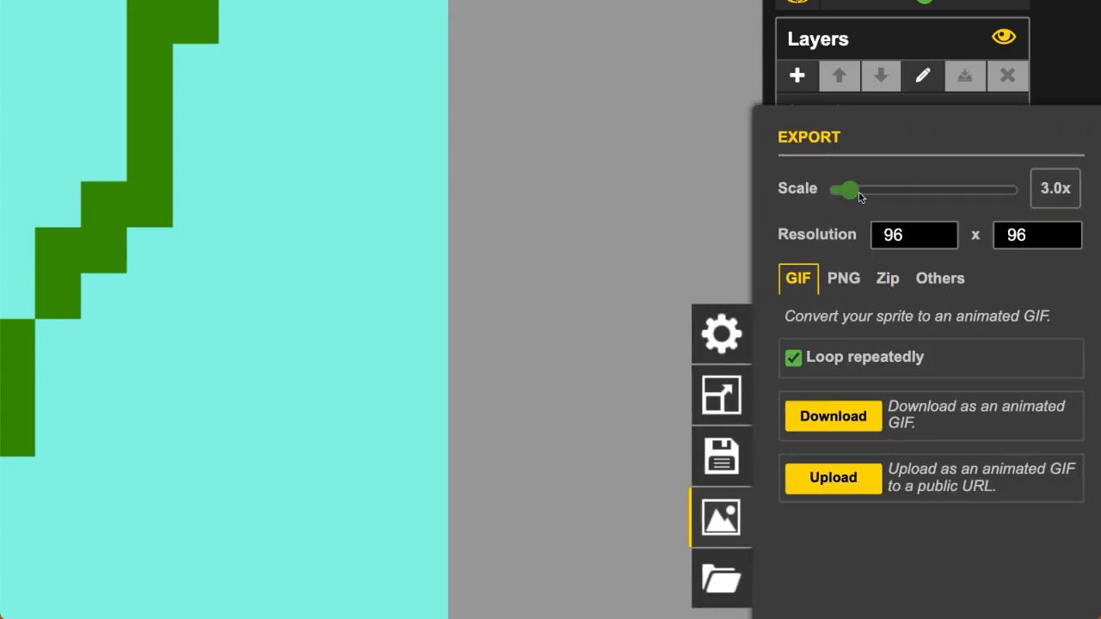
drag(915, 191, 944, 191)
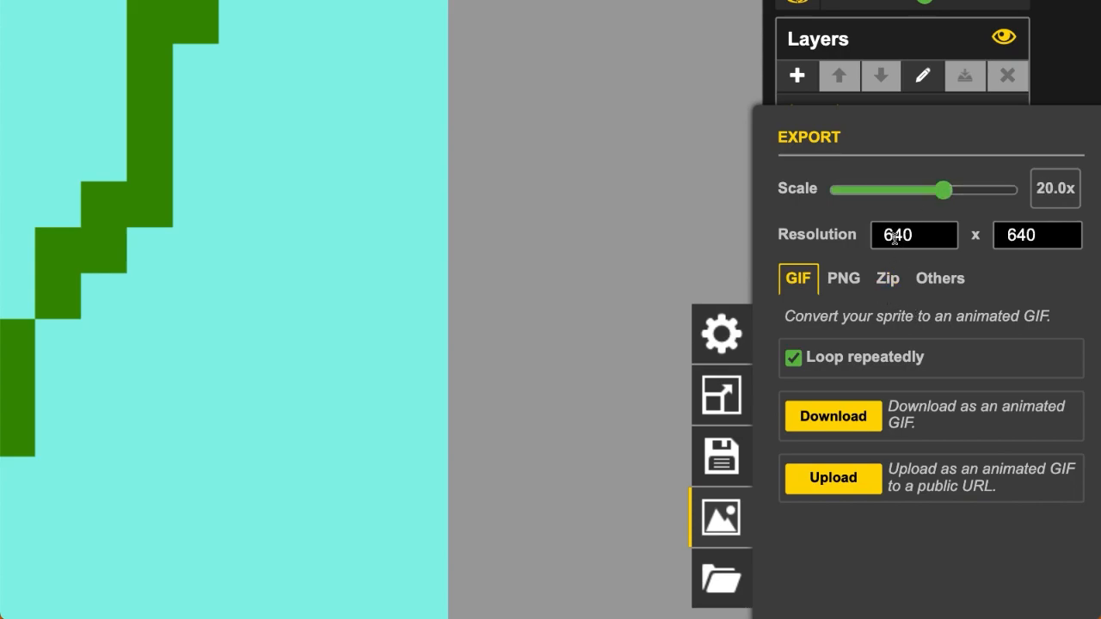
click(831, 418)
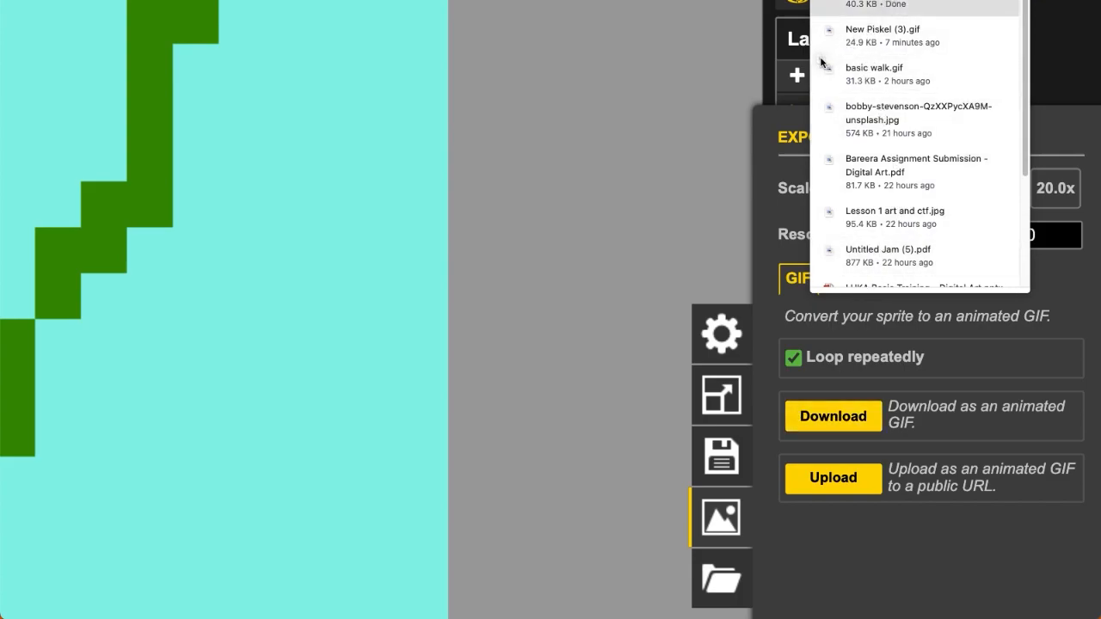
click(895, 4)
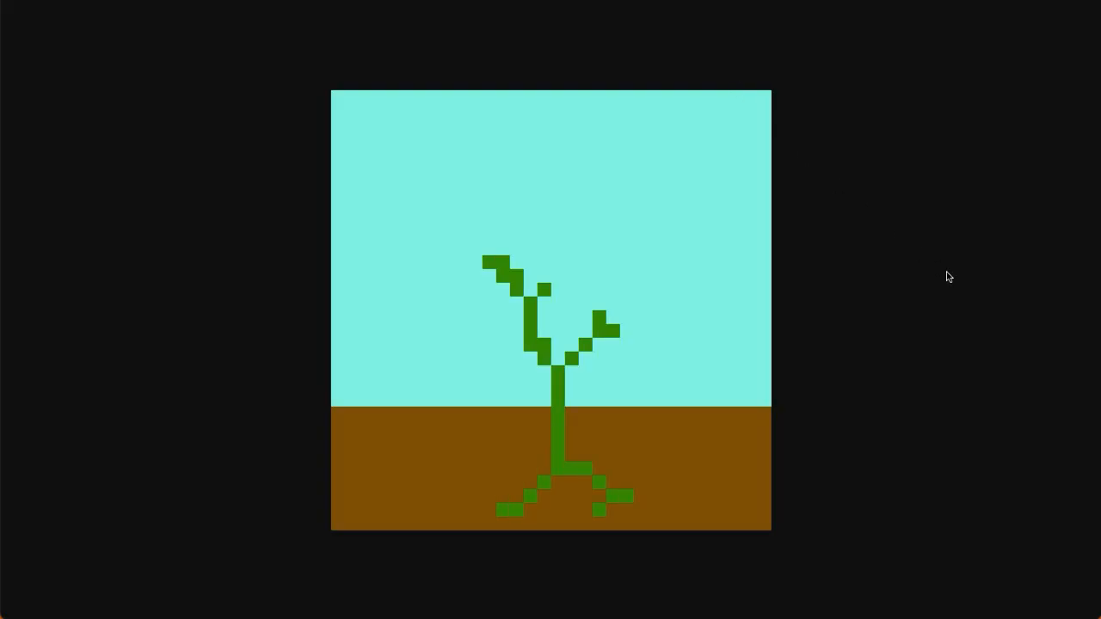